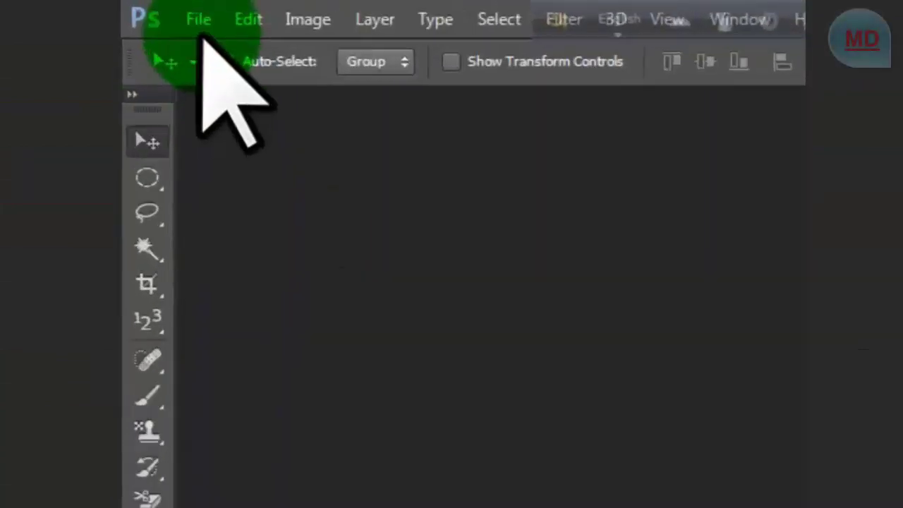
Open chul2.jpg from the photo folder through File > Open
click(164, 11)
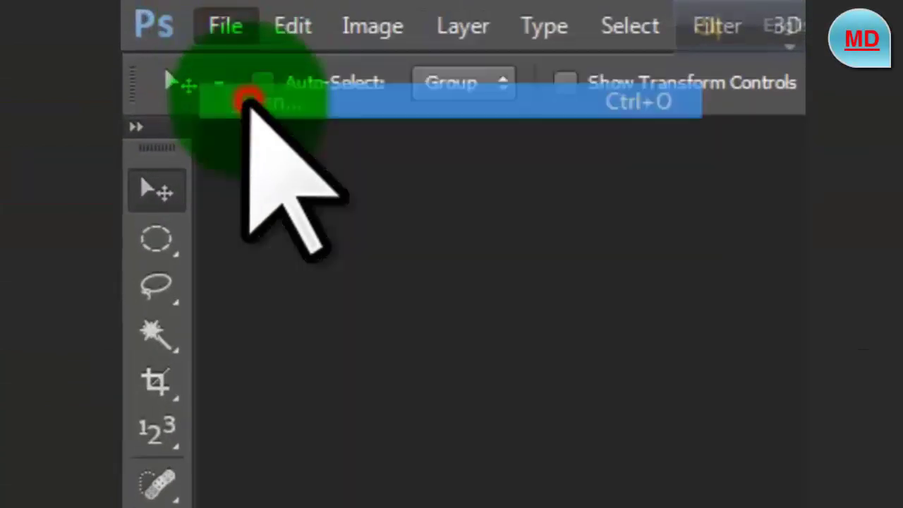
click(246, 102)
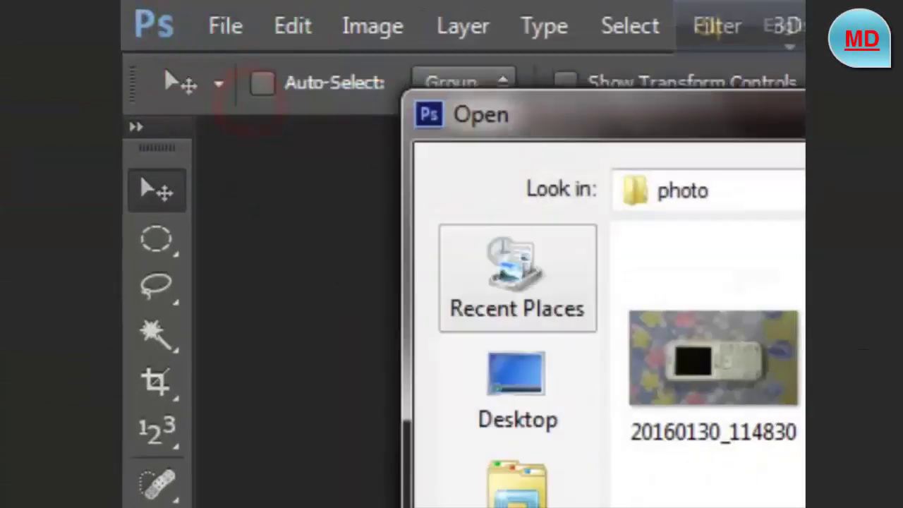
click(637, 275)
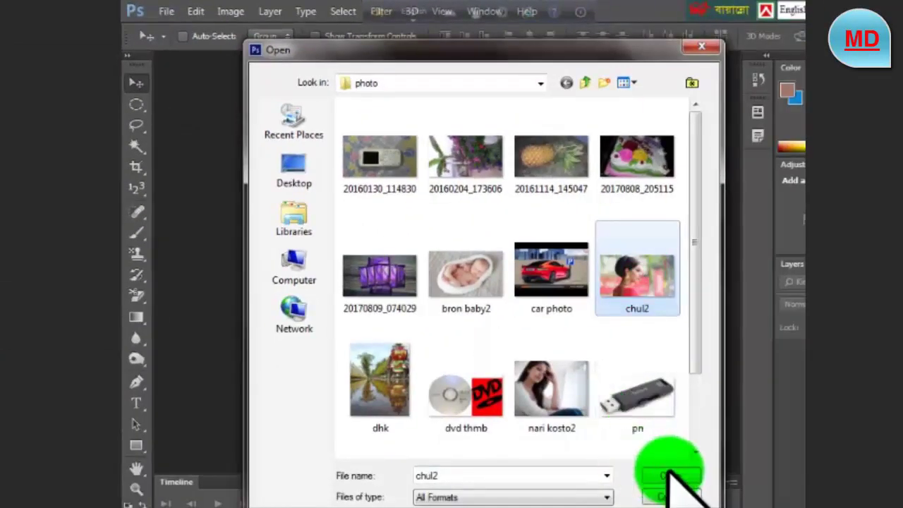
click(670, 474)
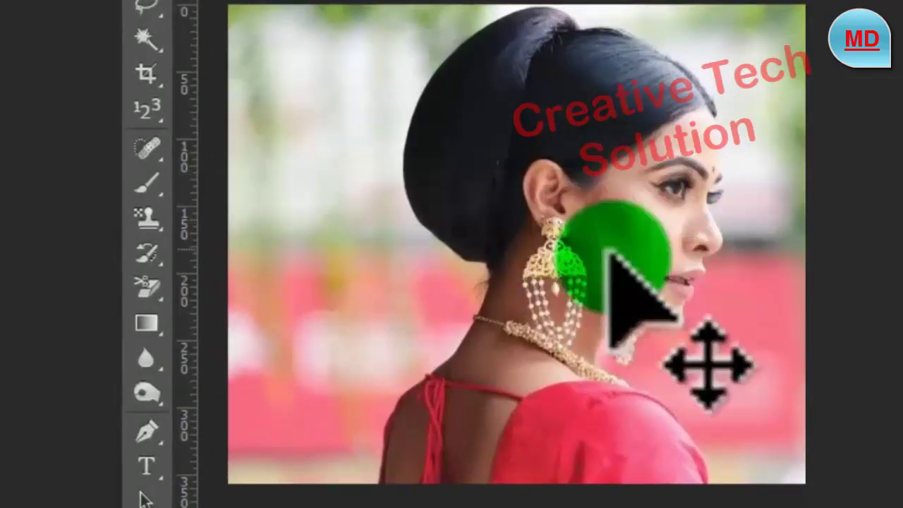
Select the Spot Healing Brush Tool from the healing tools flyout
right_click(151, 145)
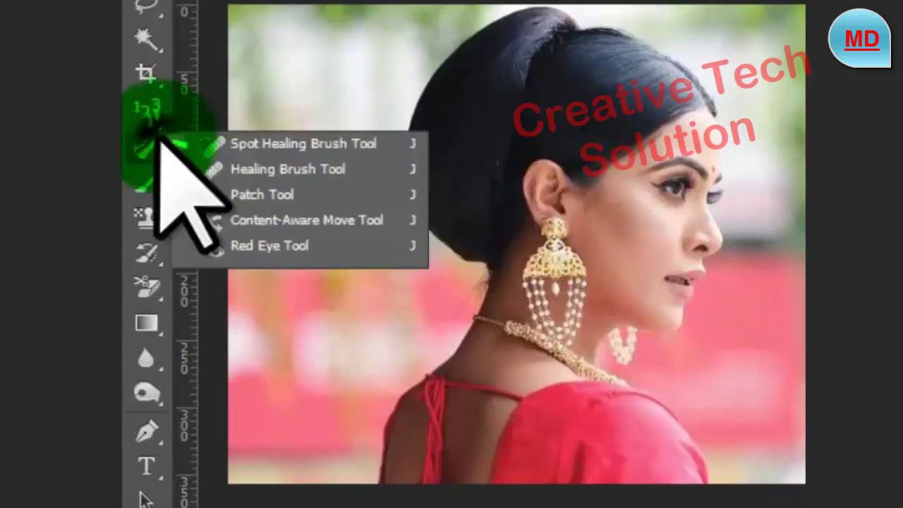
click(204, 143)
right_click(150, 150)
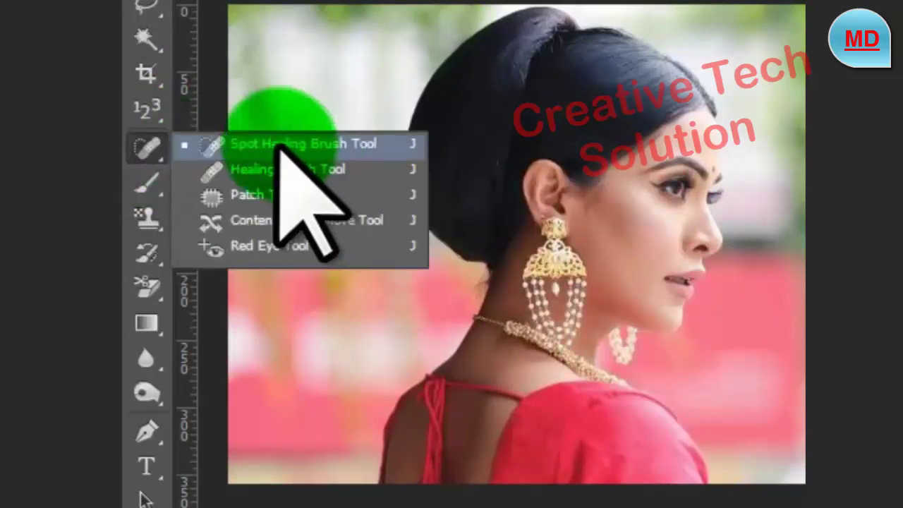
click(326, 144)
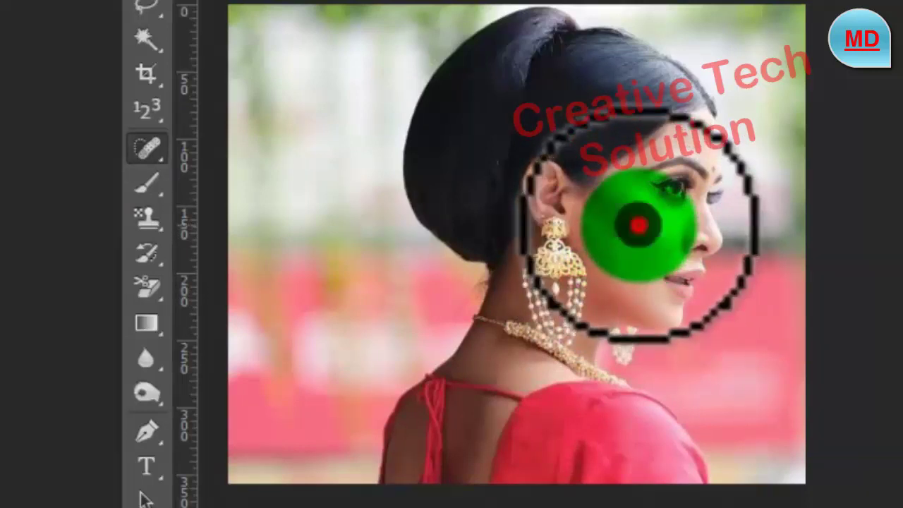
Spot-heal the blemishes across the woman's cheek, then close the document
drag(639, 224, 627, 220)
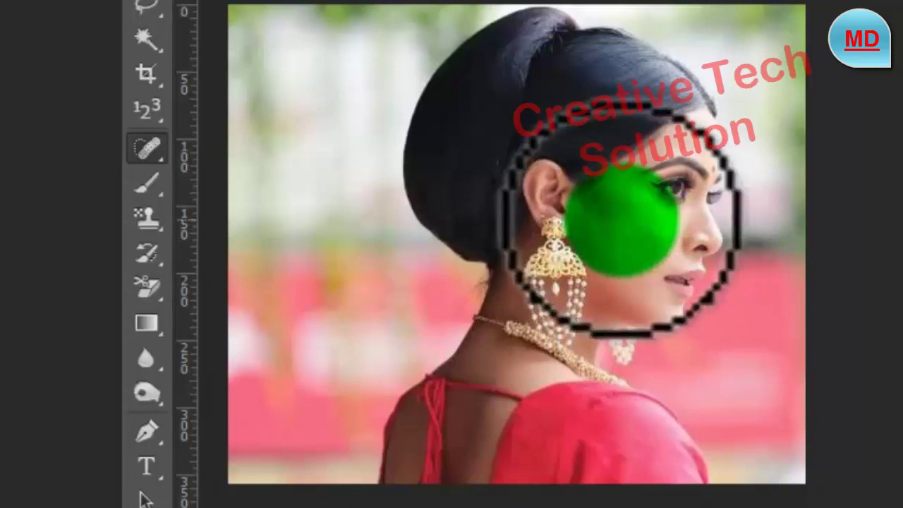
click(620, 218)
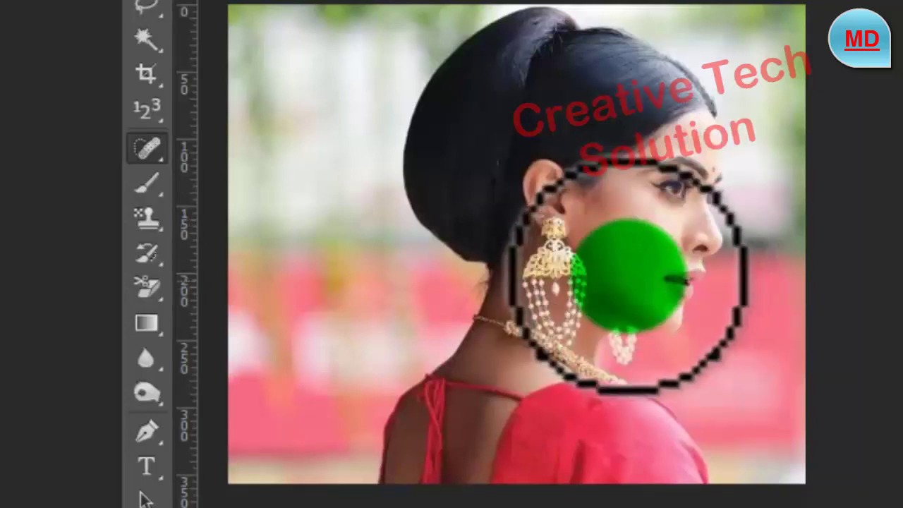
mouse_move(628, 274)
mouse_down()
mouse_move(616, 247)
mouse_move(621, 255)
mouse_move(591, 254)
mouse_move(612, 224)
mouse_up()
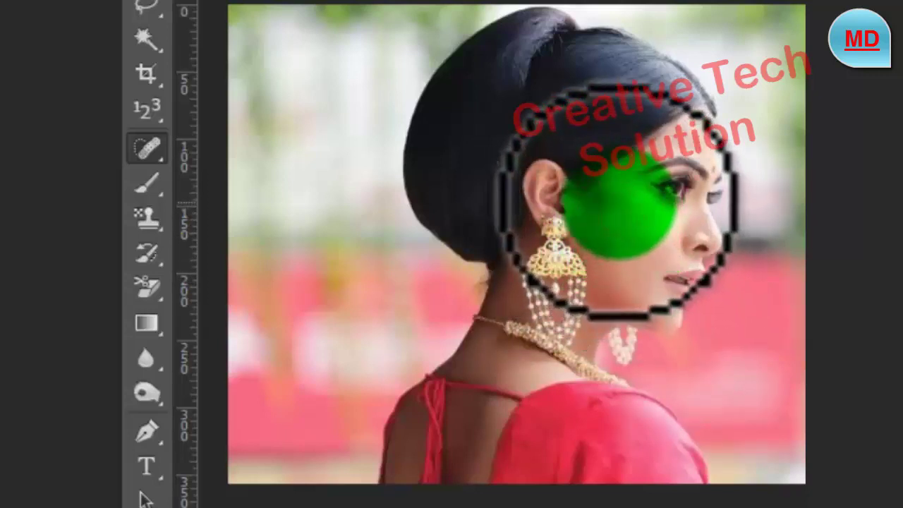
mouse_move(618, 201)
mouse_down()
mouse_move(634, 256)
mouse_move(621, 268)
mouse_move(665, 300)
mouse_move(685, 193)
mouse_move(706, 145)
mouse_move(549, 162)
mouse_move(587, 181)
mouse_move(645, 302)
mouse_up()
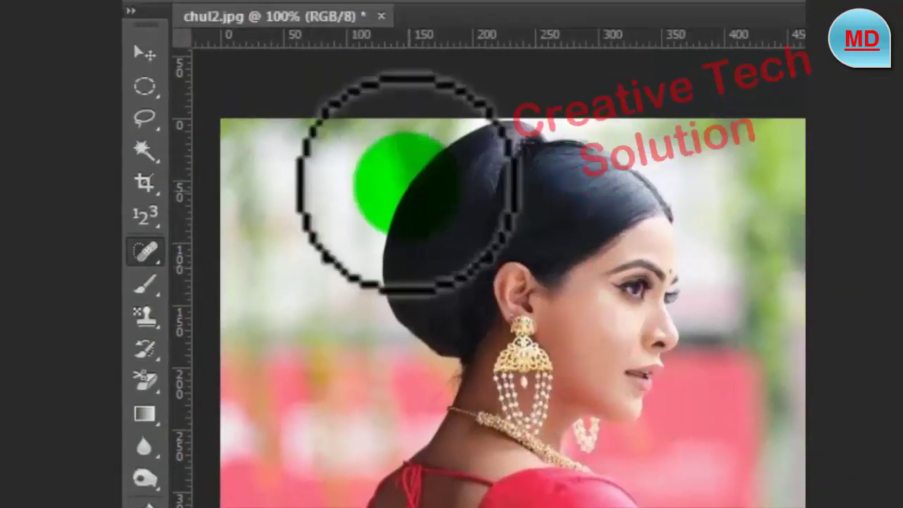
drag(652, 299, 367, 92)
Discard changes to chul2.jpg, open nari kosto2, and brush over its spotted cheek
click(677, 330)
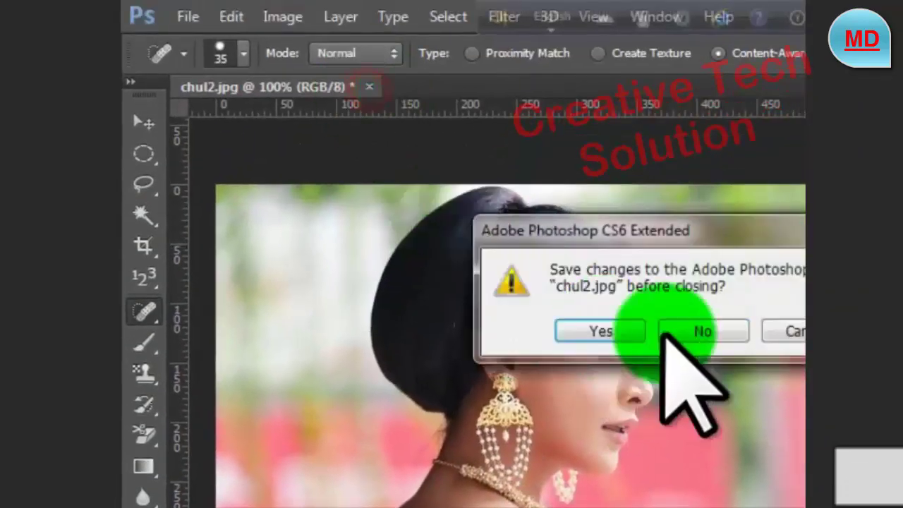
click(227, 18)
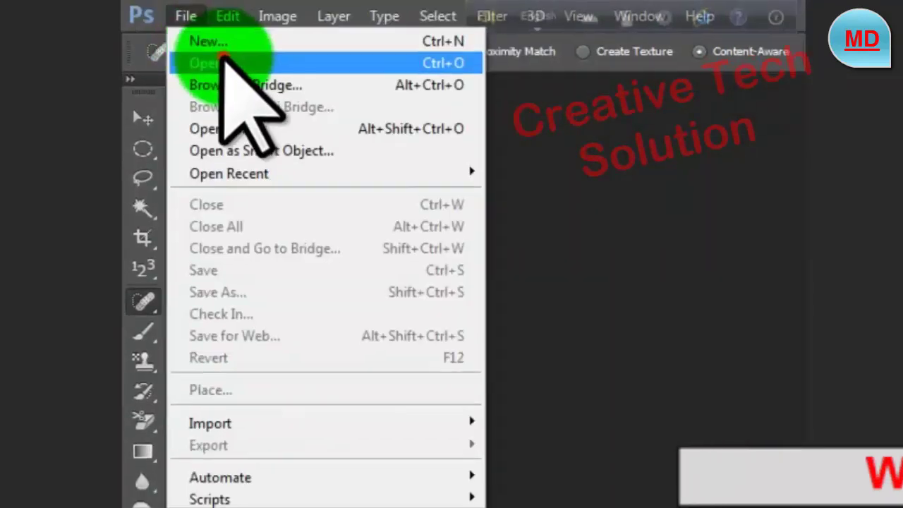
click(211, 64)
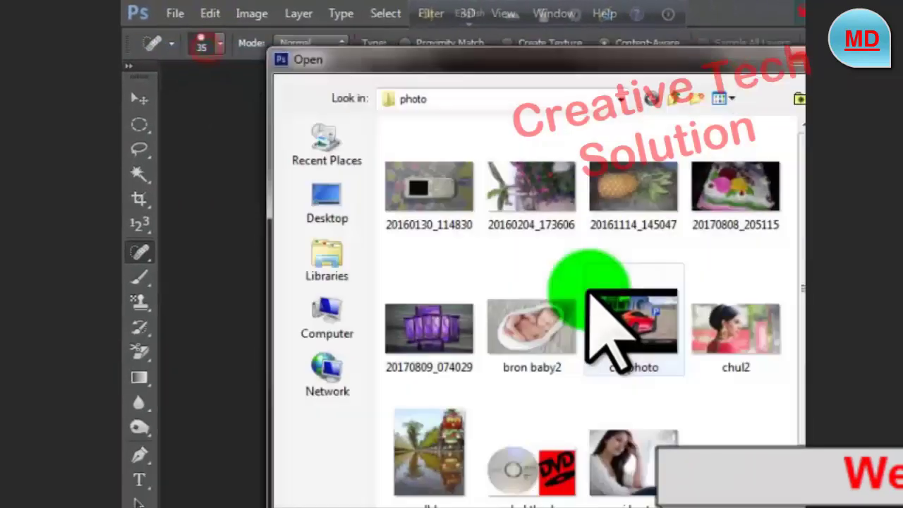
double_click(564, 419)
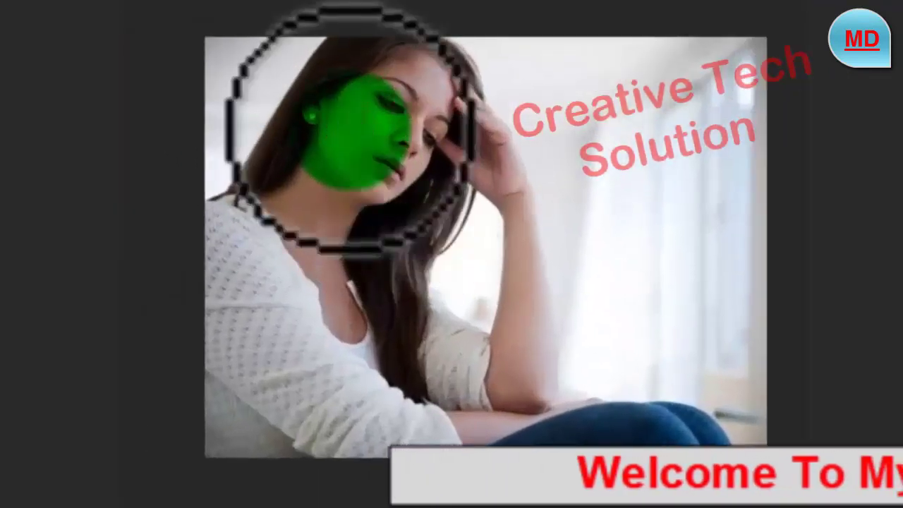
drag(349, 131, 359, 161)
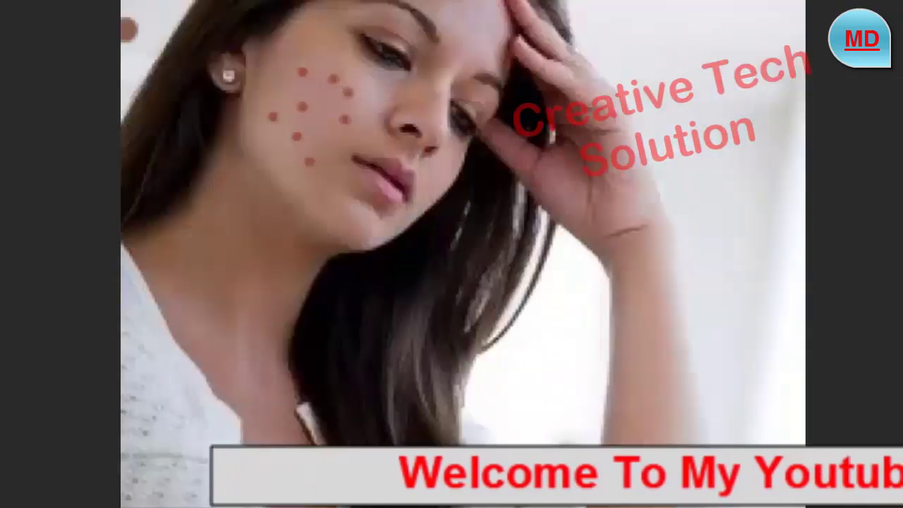
drag(423, 118, 148, 28)
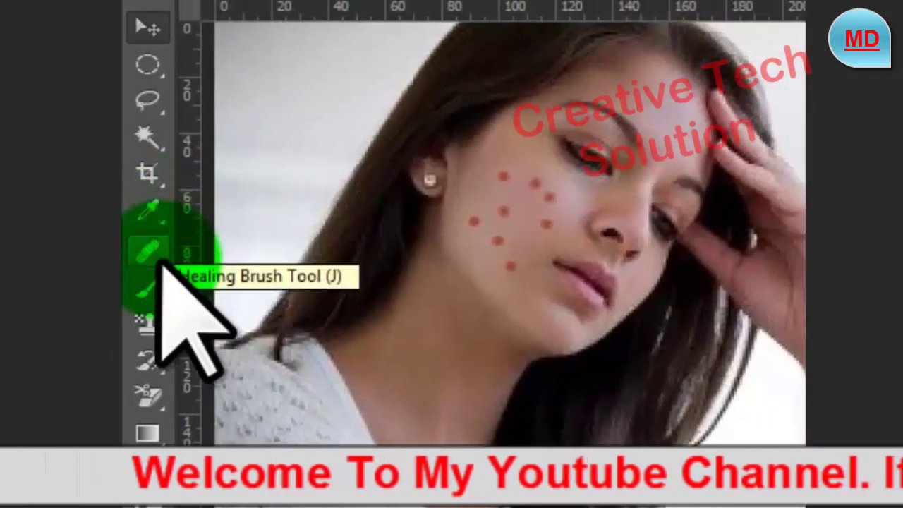
Heal the red cheek spots with the Healing Brush, Alt-sampling clean cheek skin as source
right_click(151, 262)
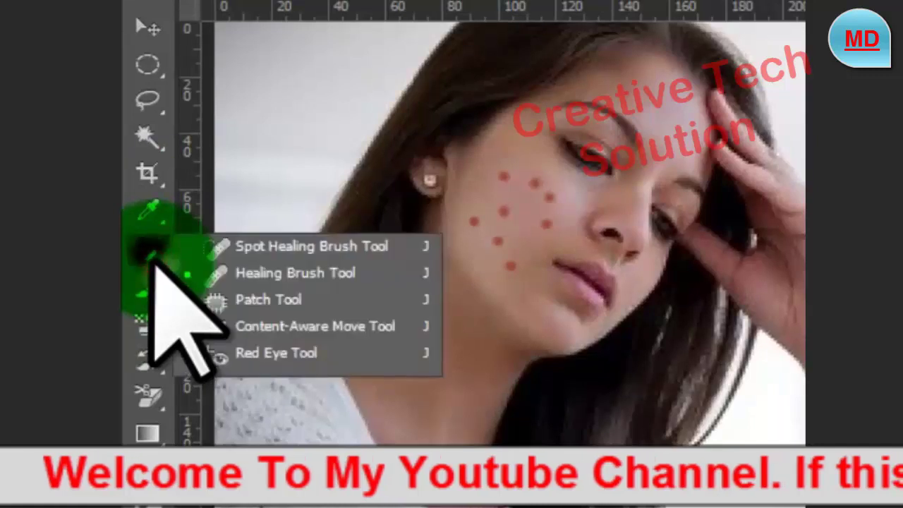
click(264, 274)
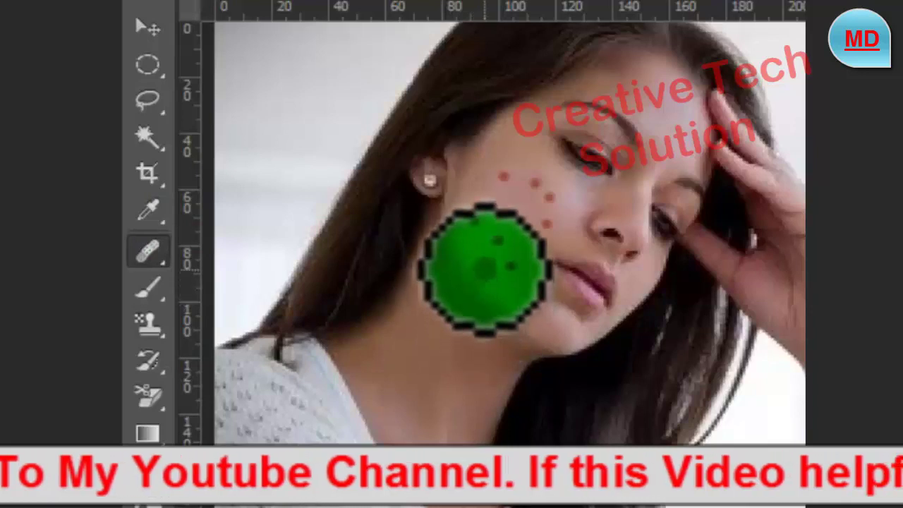
key(alt)
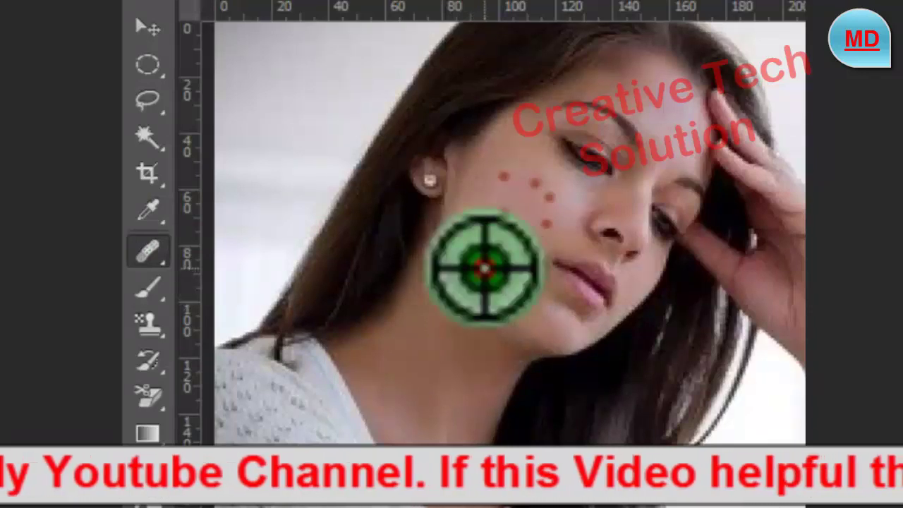
alt+click(484, 266)
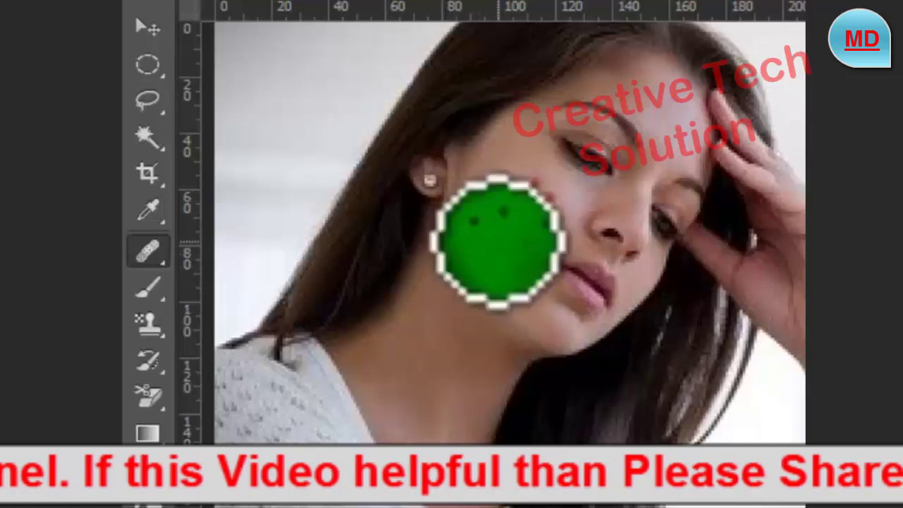
click(498, 240)
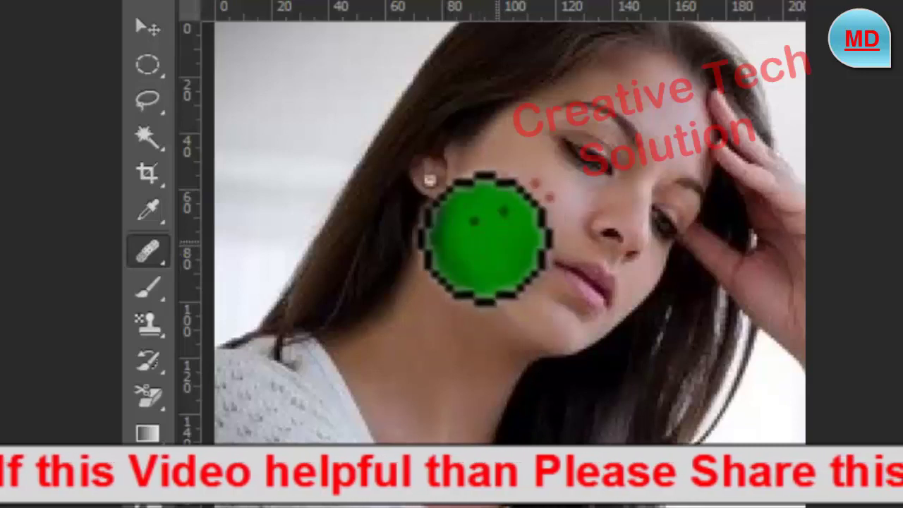
mouse_move(498, 240)
mouse_down()
mouse_move(471, 222)
mouse_move(503, 236)
mouse_move(505, 174)
mouse_move(545, 196)
mouse_move(546, 229)
mouse_move(550, 216)
mouse_up()
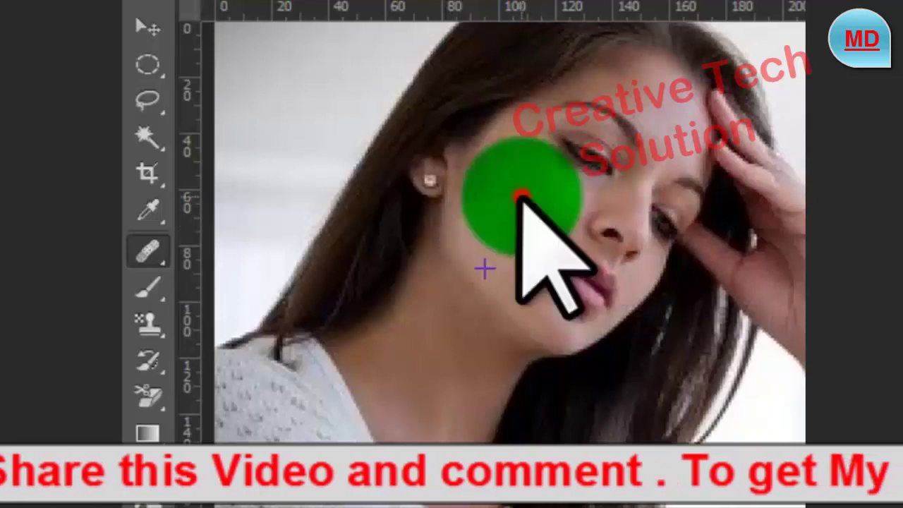
mouse_move(484, 276)
mouse_down()
mouse_move(520, 306)
mouse_move(419, 240)
mouse_move(564, 207)
mouse_move(533, 215)
mouse_up()
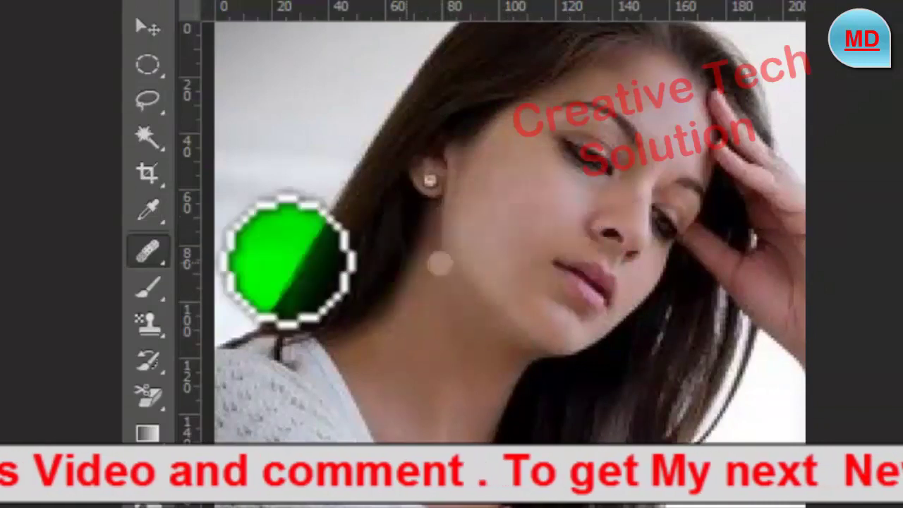
click(150, 252)
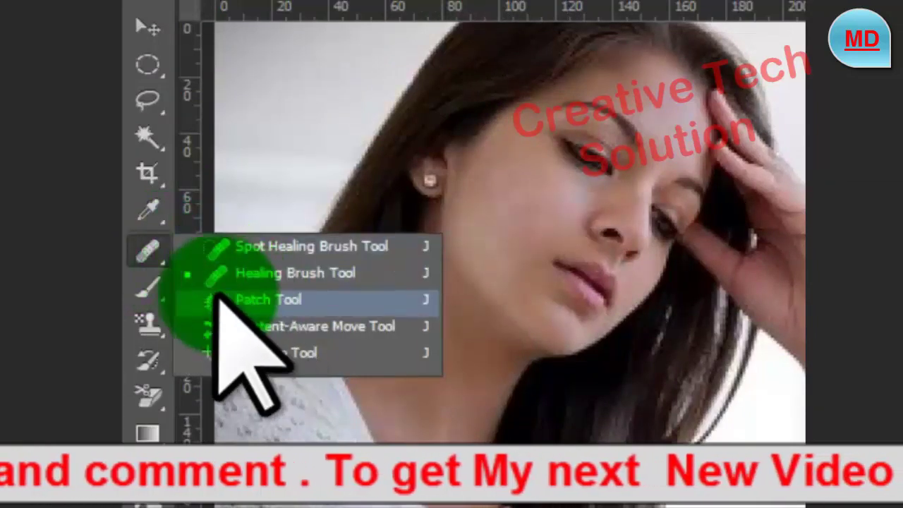
Make the Patch Tool the active retouching tool
click(218, 299)
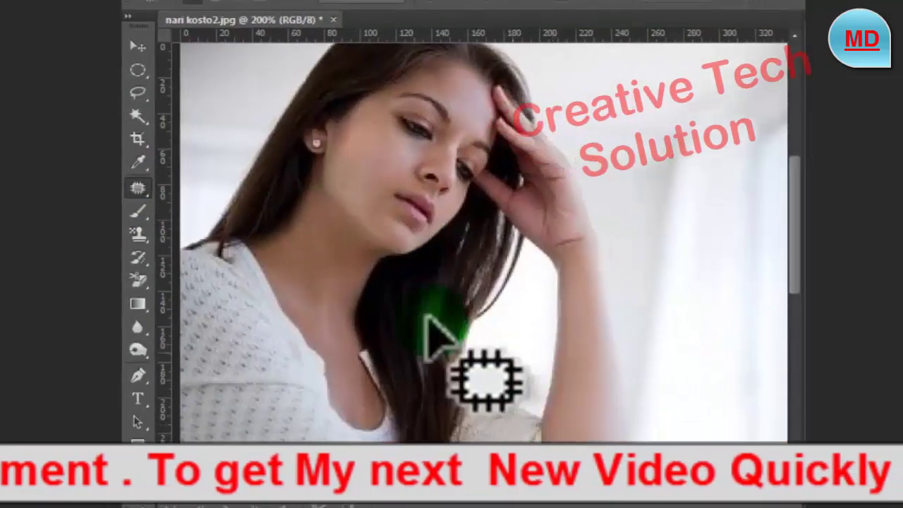
click(141, 191)
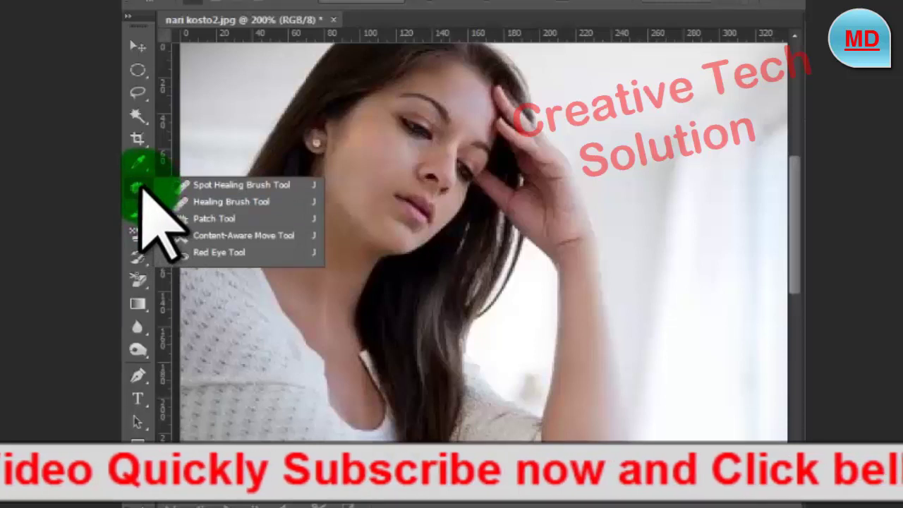
Outline the cheek blemish with the Patch Tool and drag it toward clean skin near the eye
drag(139, 186, 208, 222)
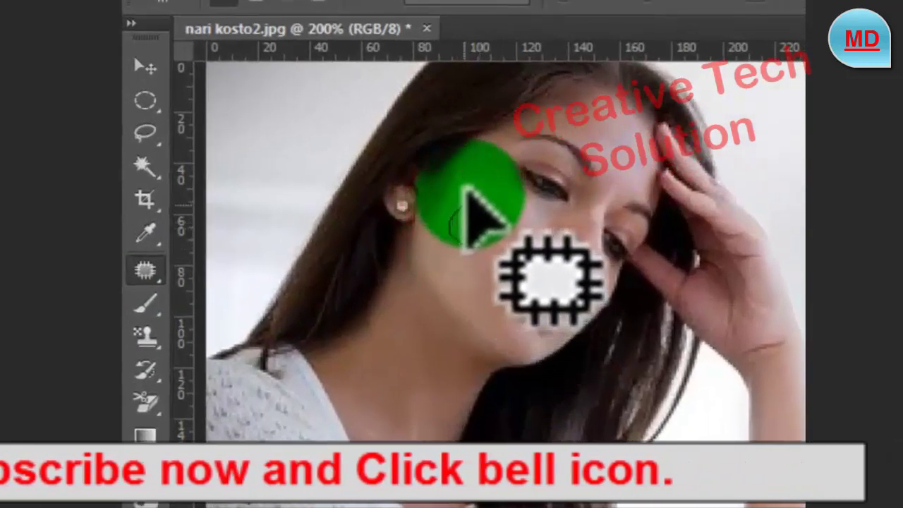
mouse_move(465, 201)
mouse_down()
mouse_move(481, 180)
mouse_move(486, 233)
mouse_move(473, 241)
mouse_up()
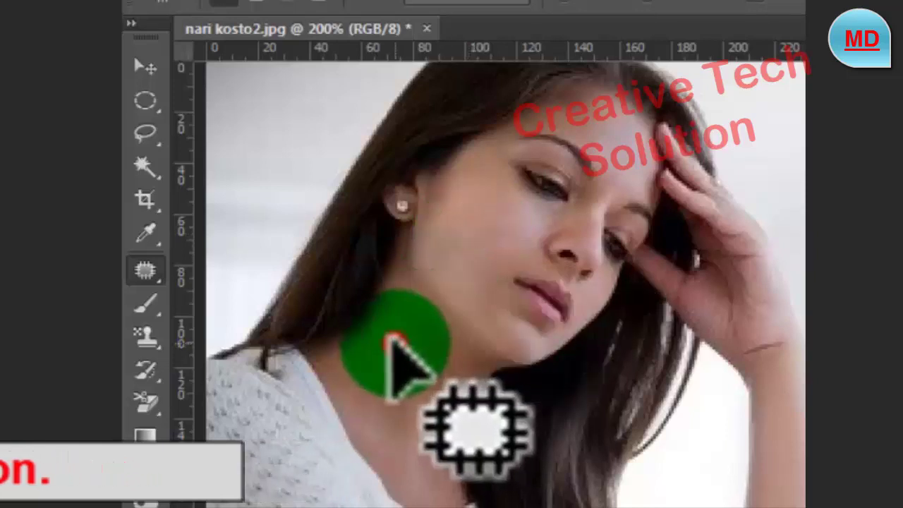
drag(387, 337, 467, 247)
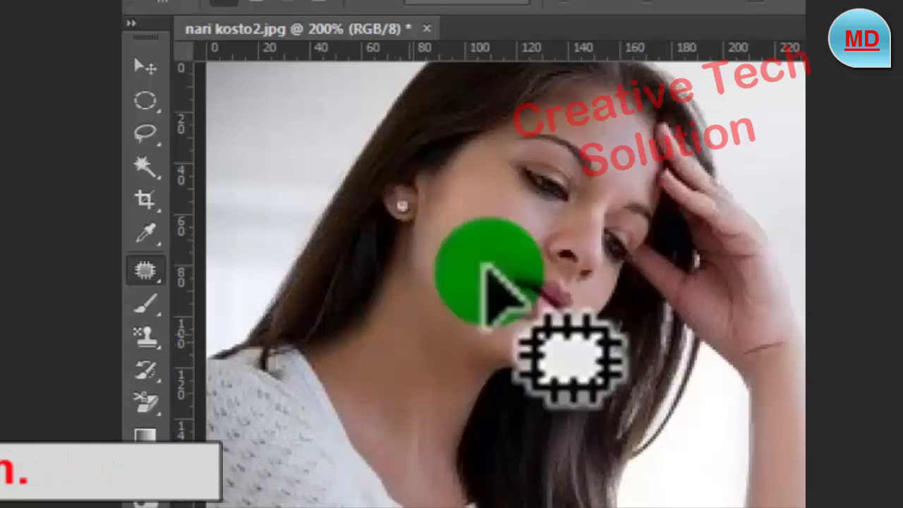
click(474, 220)
mouse_move(481, 239)
mouse_down()
mouse_move(563, 186)
mouse_move(589, 227)
mouse_move(554, 272)
mouse_move(520, 292)
mouse_move(547, 299)
mouse_move(447, 289)
mouse_move(429, 309)
mouse_move(414, 292)
mouse_move(395, 309)
mouse_move(374, 377)
mouse_move(377, 368)
mouse_up()
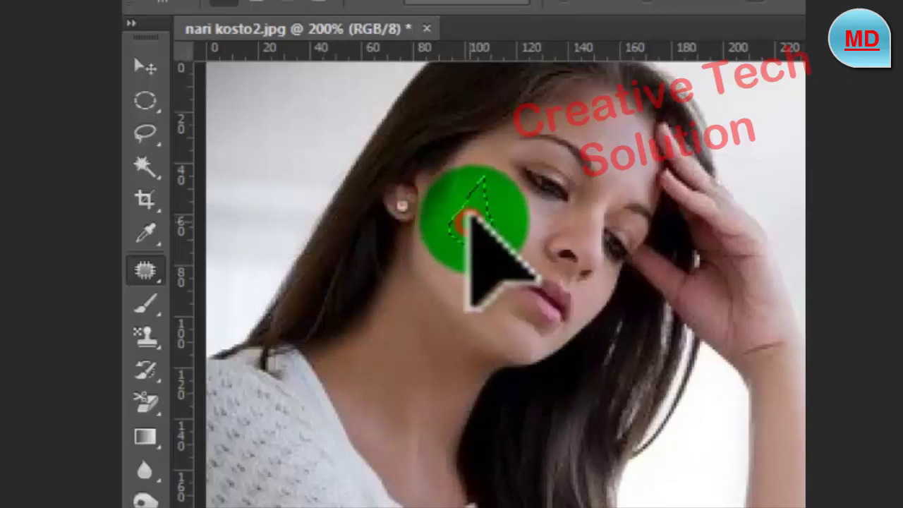
Patch the cheek again using clean skin higher on the face as the source
mouse_move(466, 211)
mouse_down()
mouse_move(581, 153)
mouse_move(606, 150)
mouse_up()
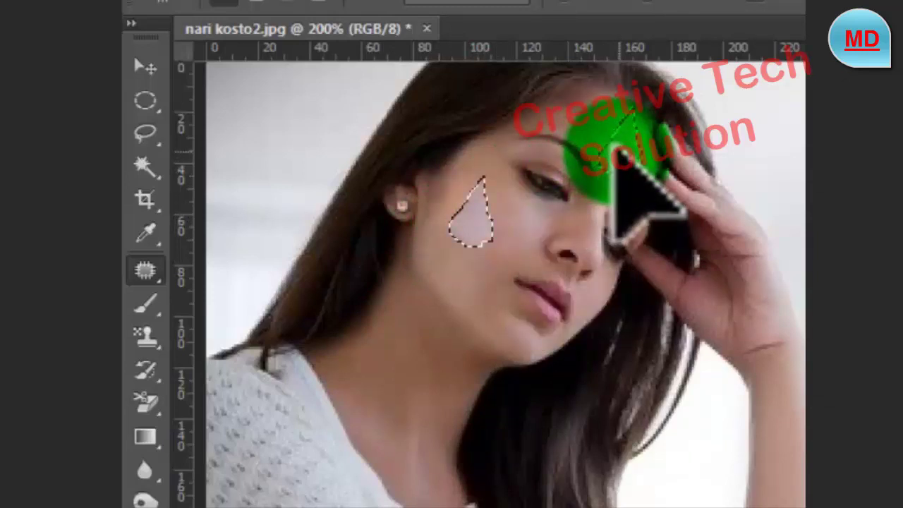
drag(610, 150, 612, 151)
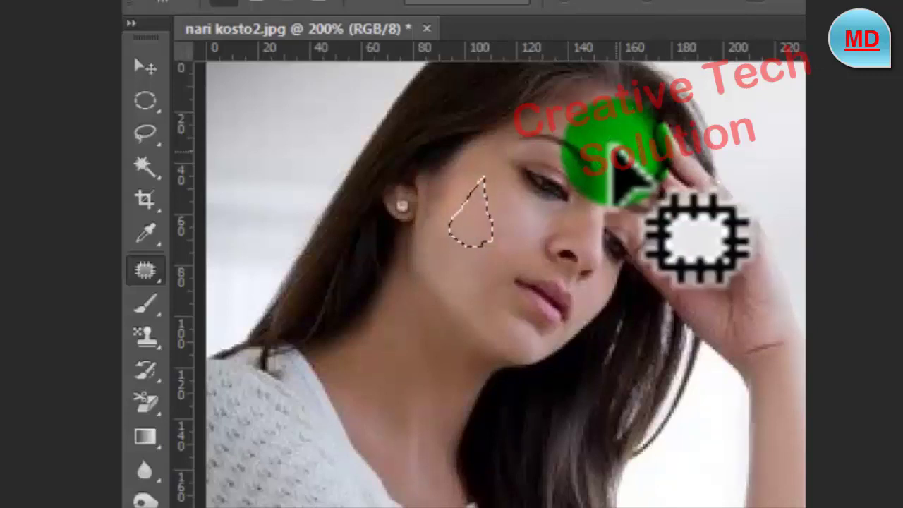
mouse_move(469, 225)
mouse_down()
mouse_move(564, 339)
mouse_move(757, 484)
mouse_move(469, 219)
mouse_up()
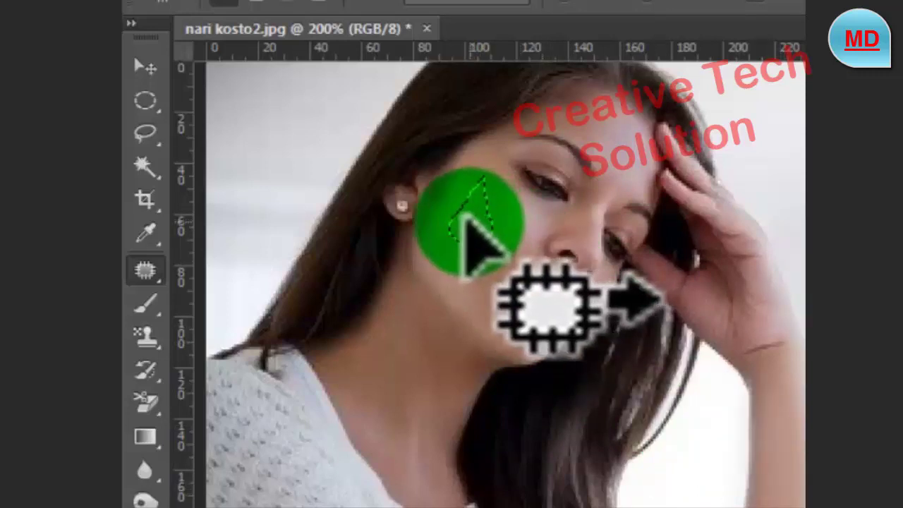
right_click(477, 226)
key(Escape)
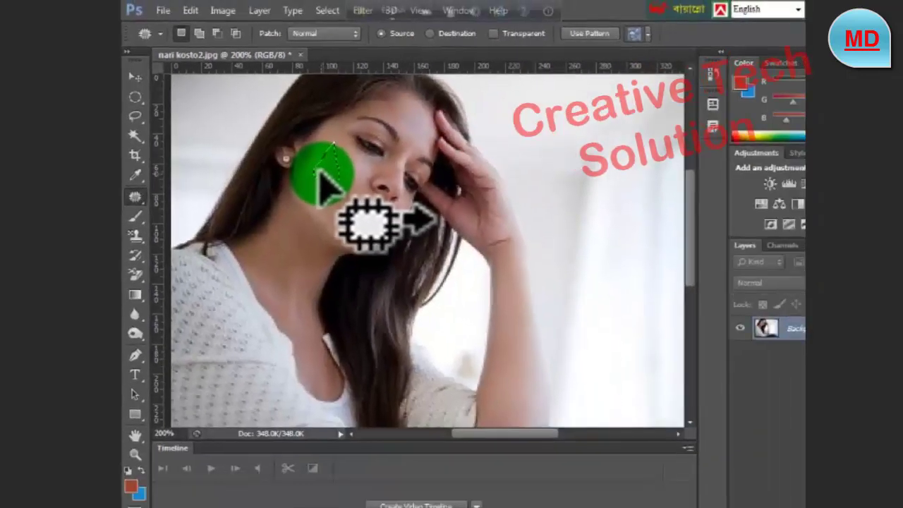
click(135, 198)
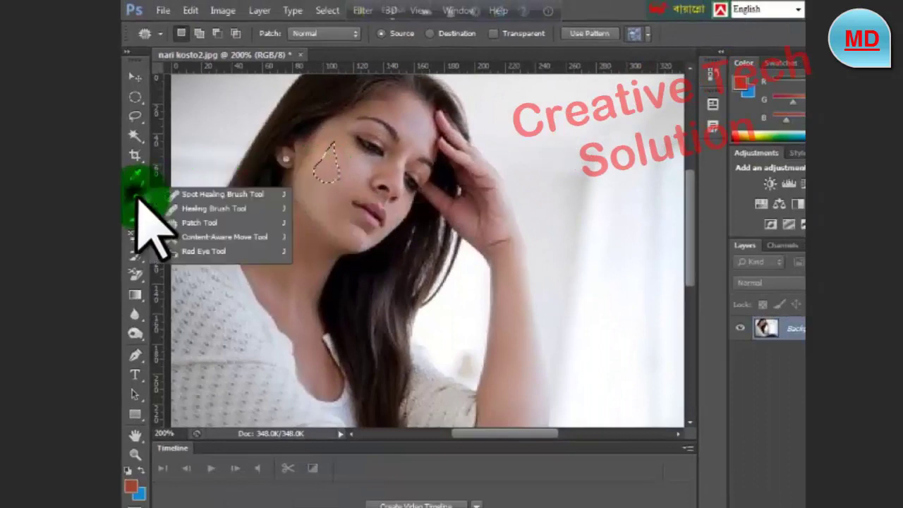
click(139, 199)
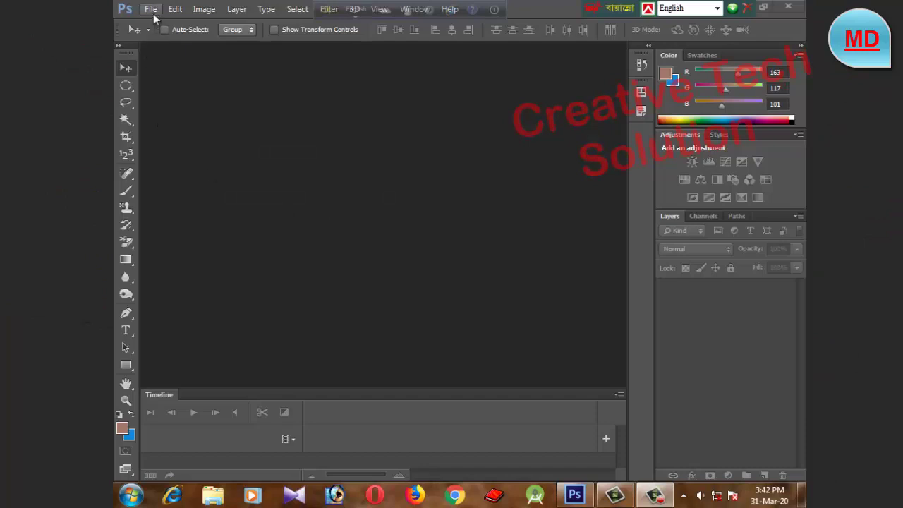
Reopen chul2.jpg as a new document for the full unzoomed run-through
click(151, 8)
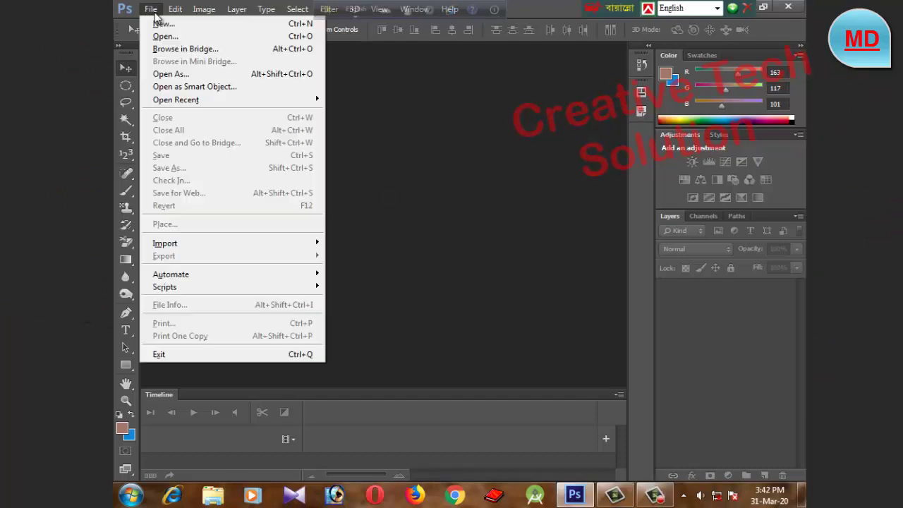
click(158, 35)
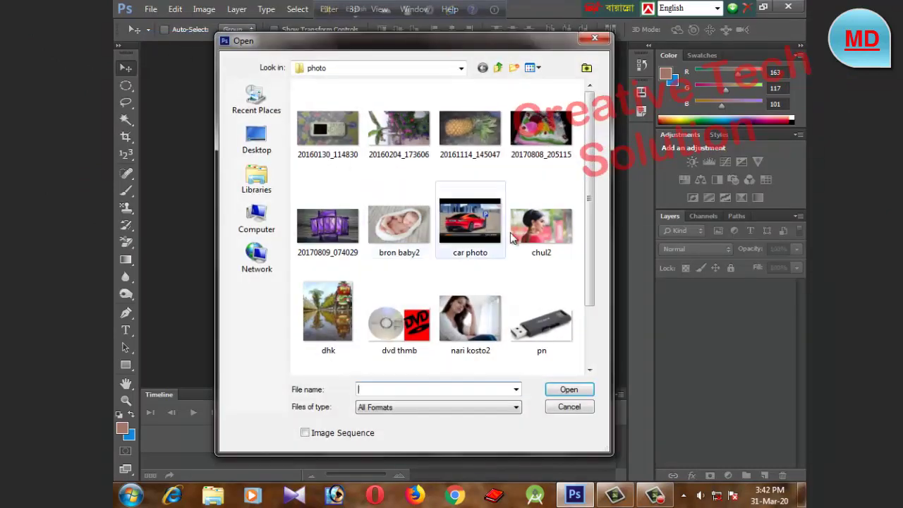
click(543, 230)
click(568, 390)
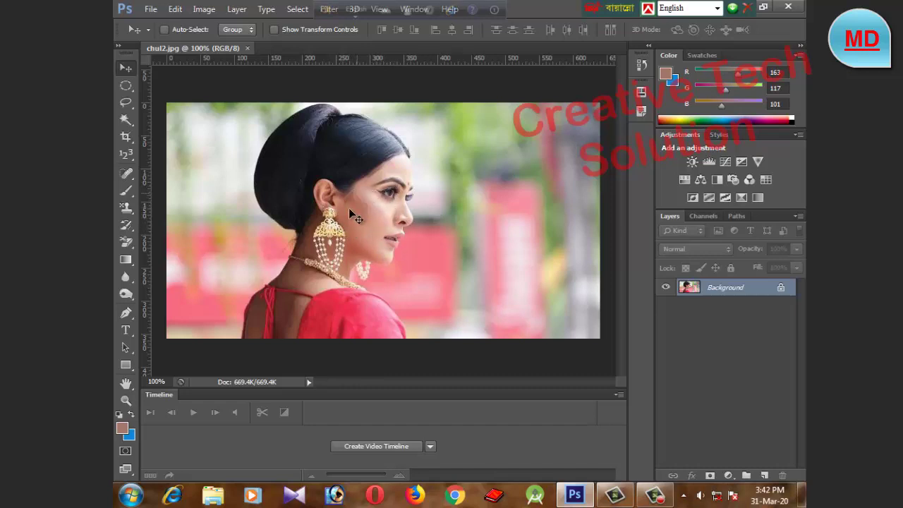
Make the Spot Healing Brush the active tool
click(132, 172)
click(154, 172)
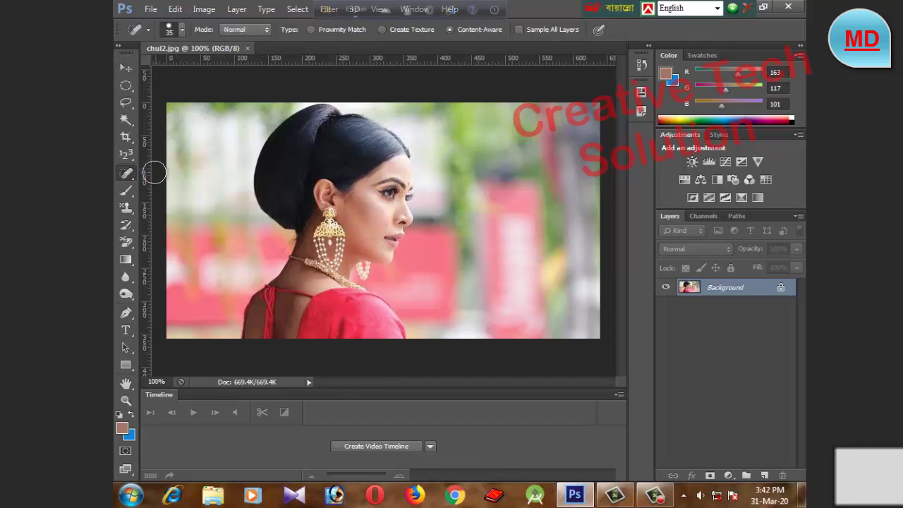
right_click(127, 172)
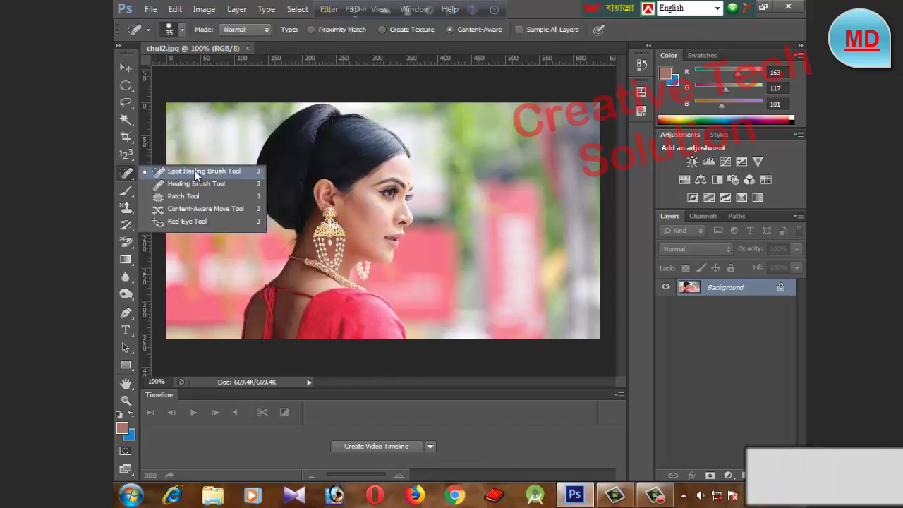
click(215, 173)
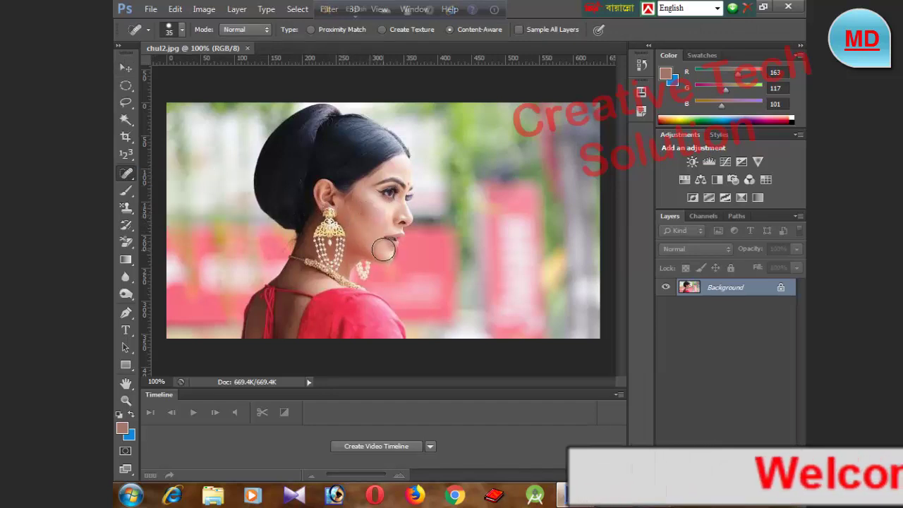
Click away the dark spots on the cheek, near the eye and on the jaw
click(365, 219)
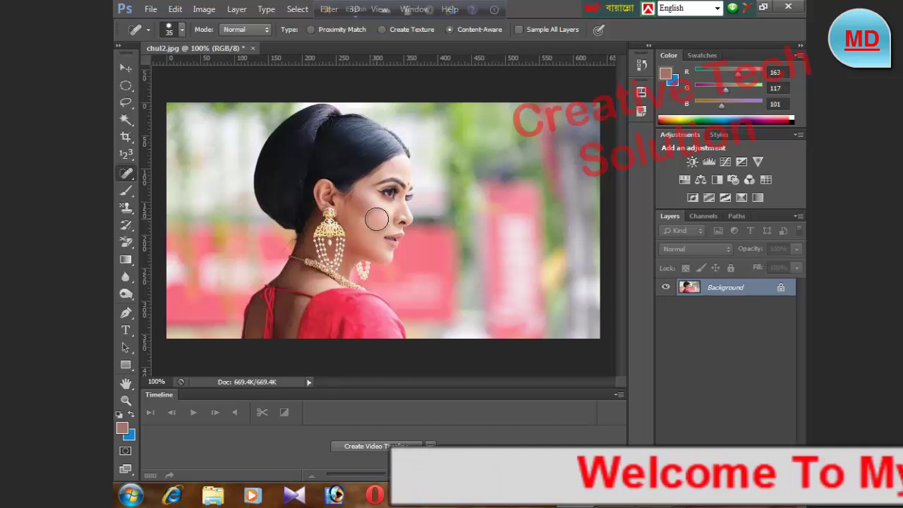
click(371, 210)
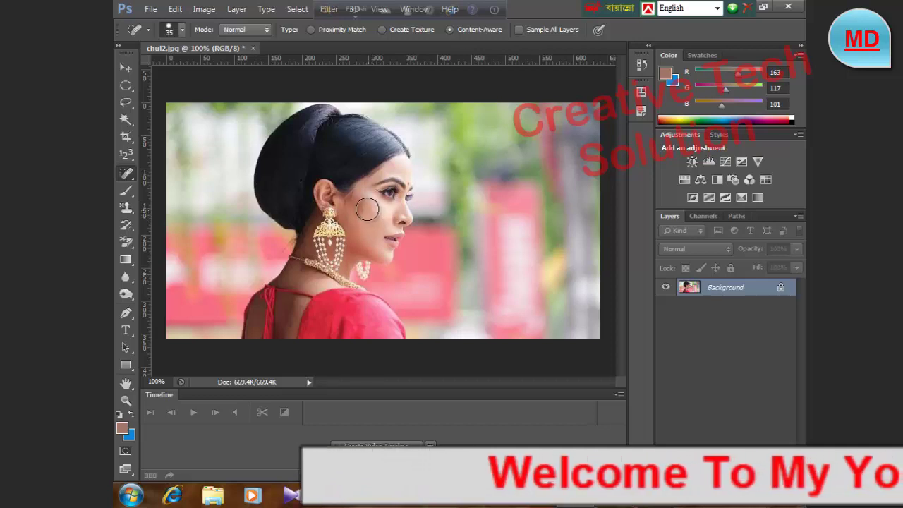
click(365, 200)
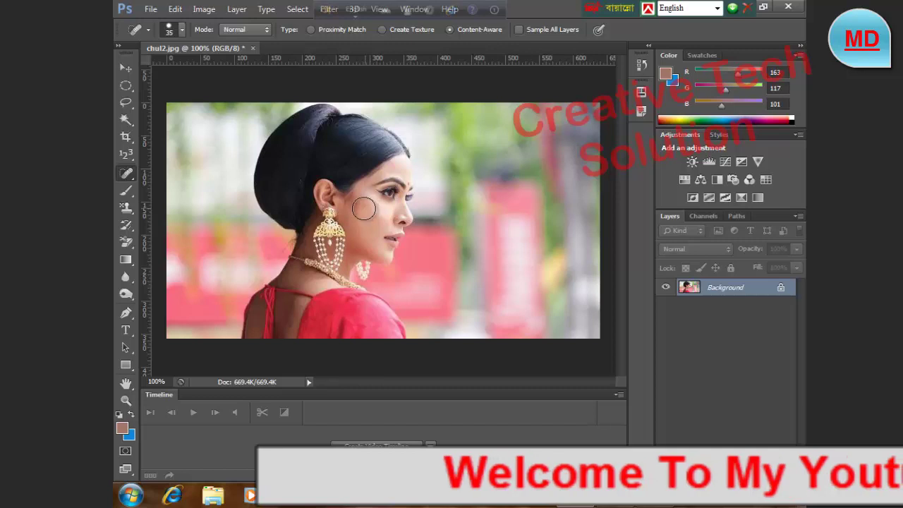
click(383, 243)
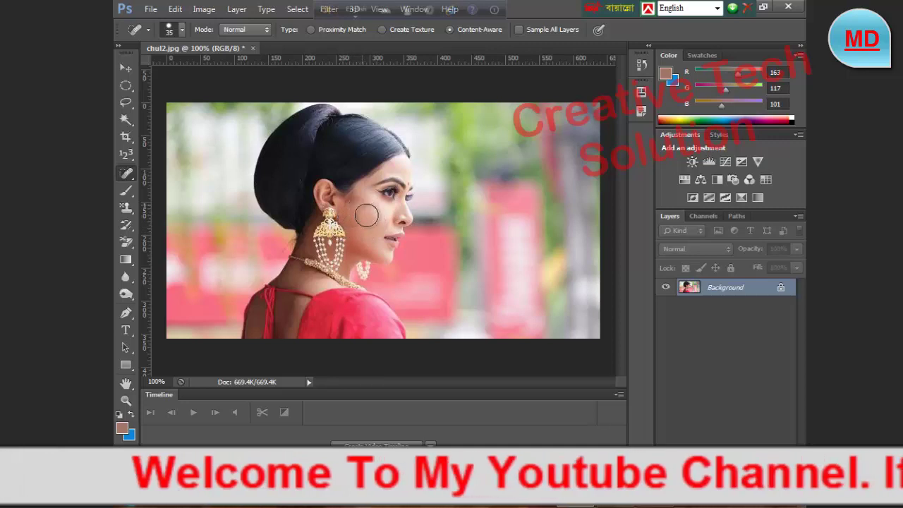
click(363, 200)
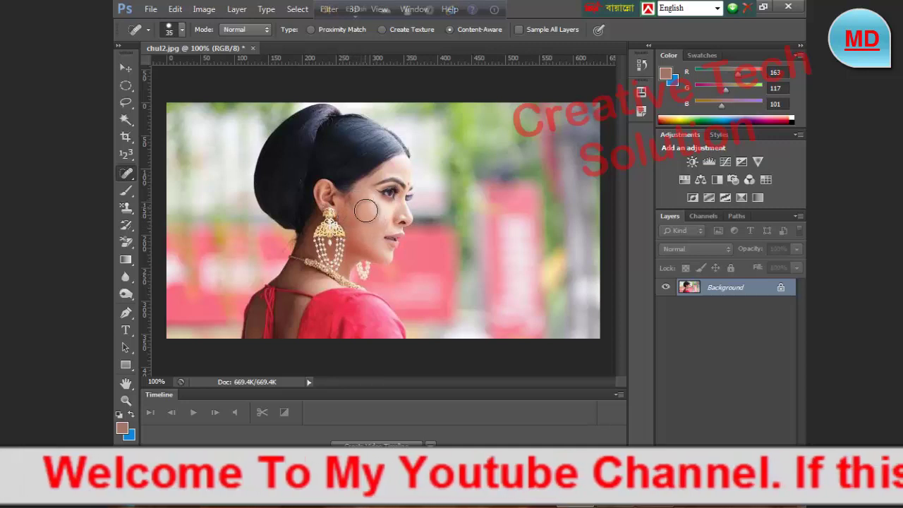
click(356, 205)
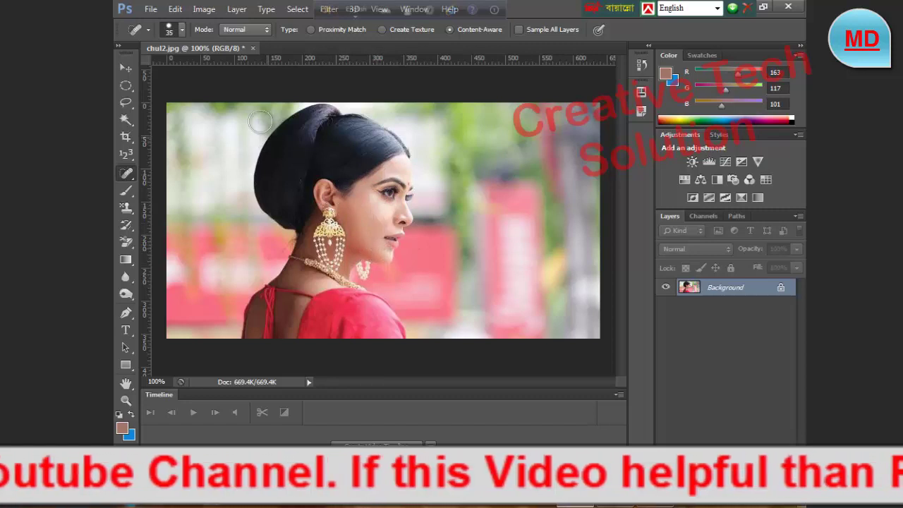
Close chul2.jpg, open nari kosto2.jpg, and undo the stray stroke on the face
click(252, 50)
click(437, 185)
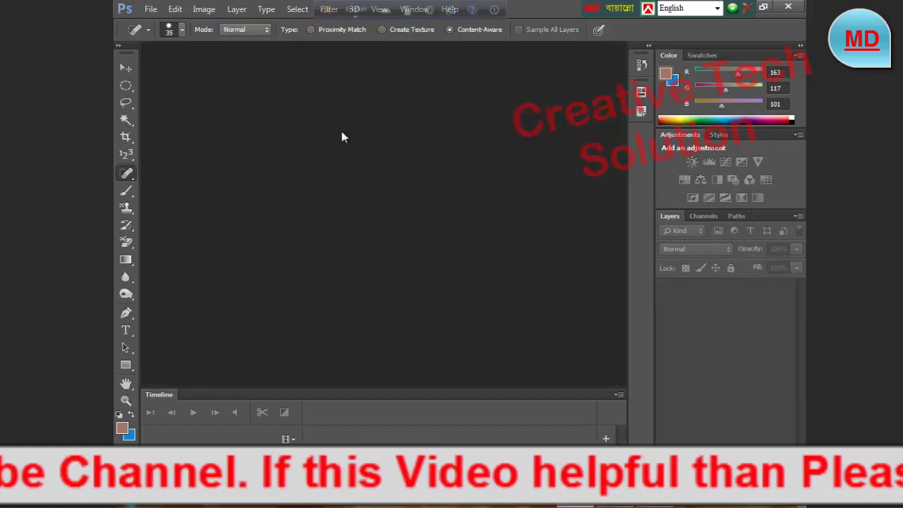
click(175, 9)
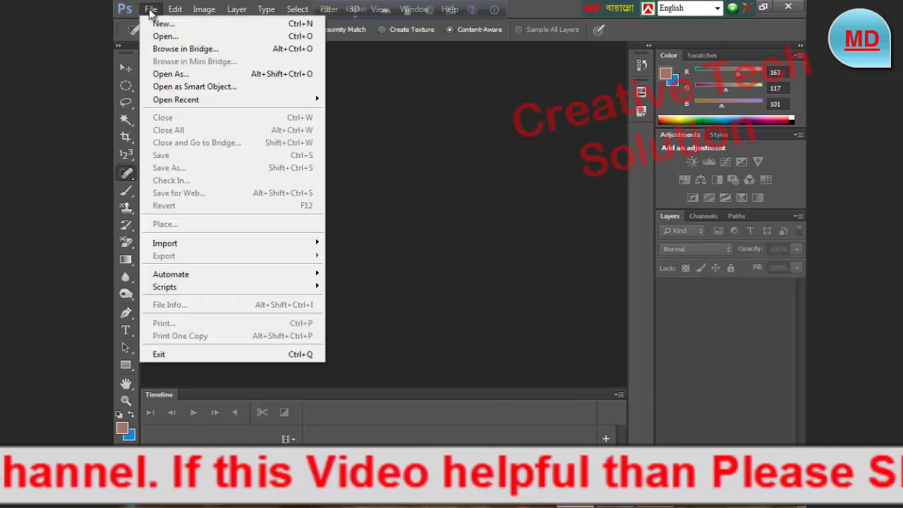
click(170, 35)
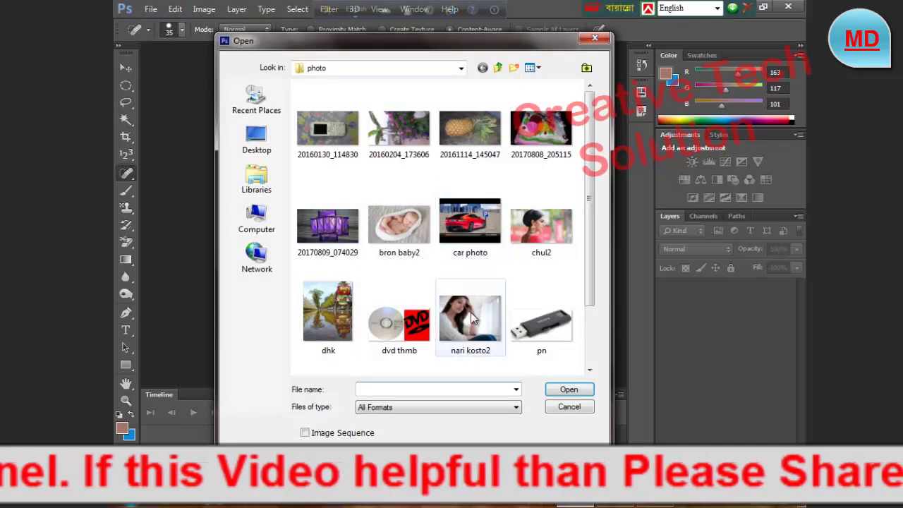
click(472, 319)
double_click(471, 319)
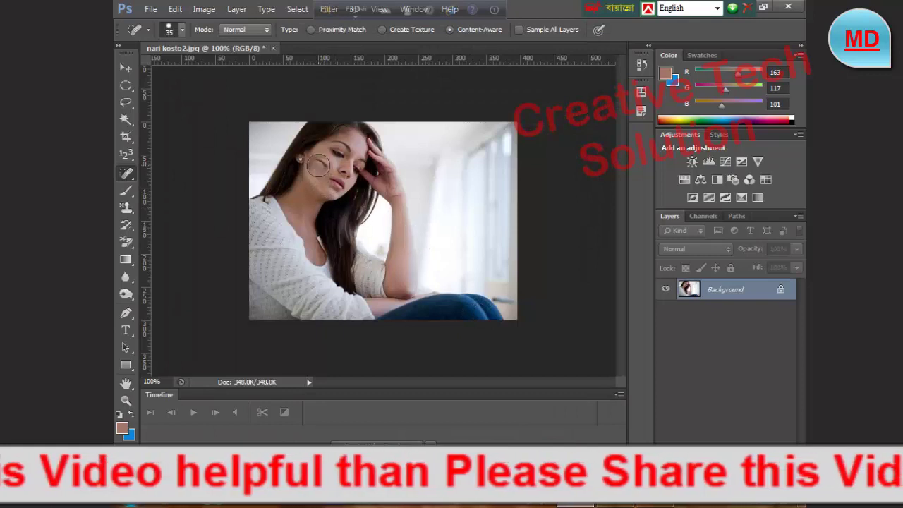
key(ctrl+z)
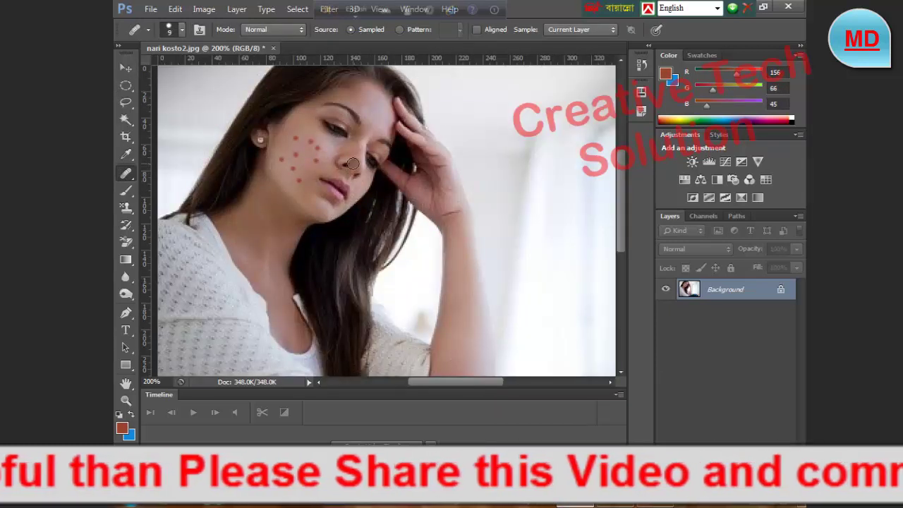
Switch to the Healing Brush Tool and paint clean sampled skin over the red cheek spots
click(126, 69)
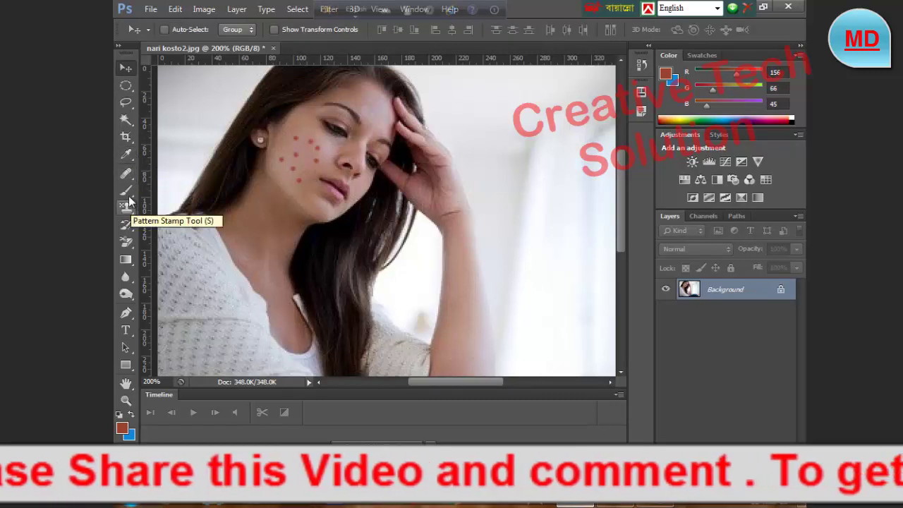
click(126, 173)
right_click(127, 173)
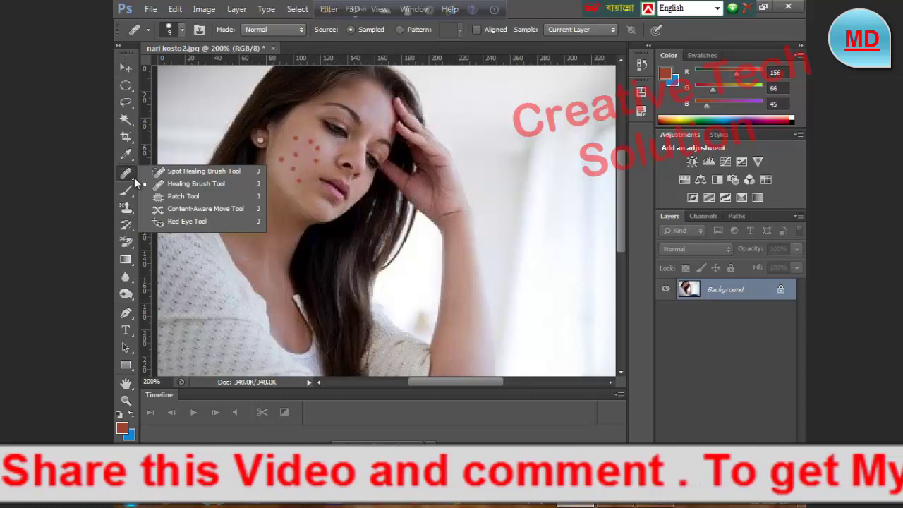
click(181, 183)
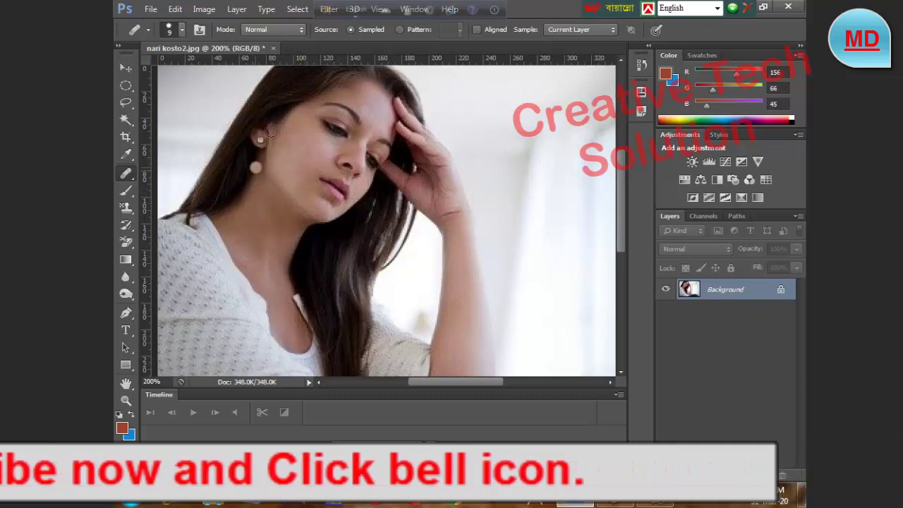
right_click(127, 175)
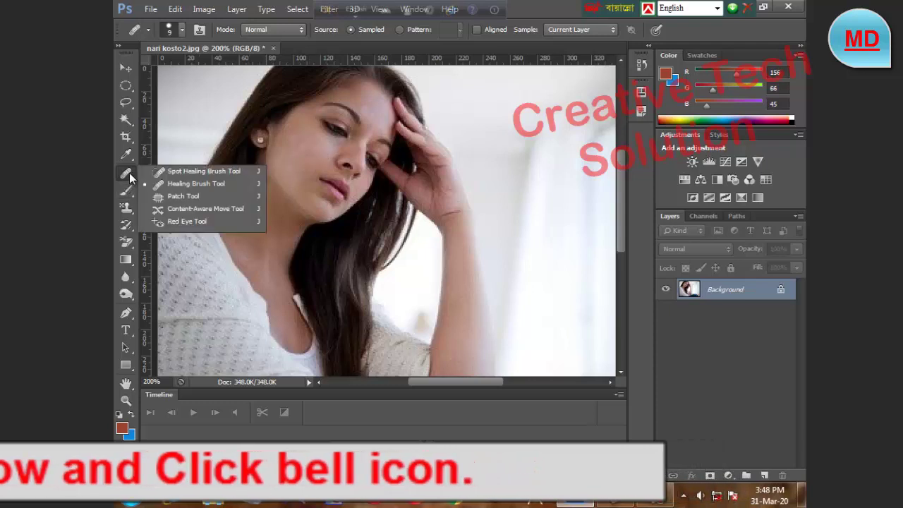
Patch the spotted cheek area below the eye with nearby clean skin using the Patch Tool
click(161, 197)
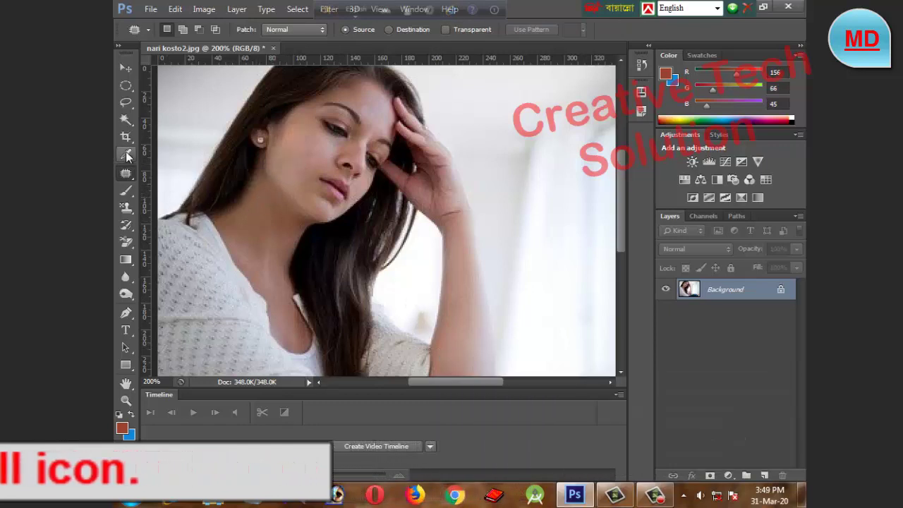
right_click(125, 175)
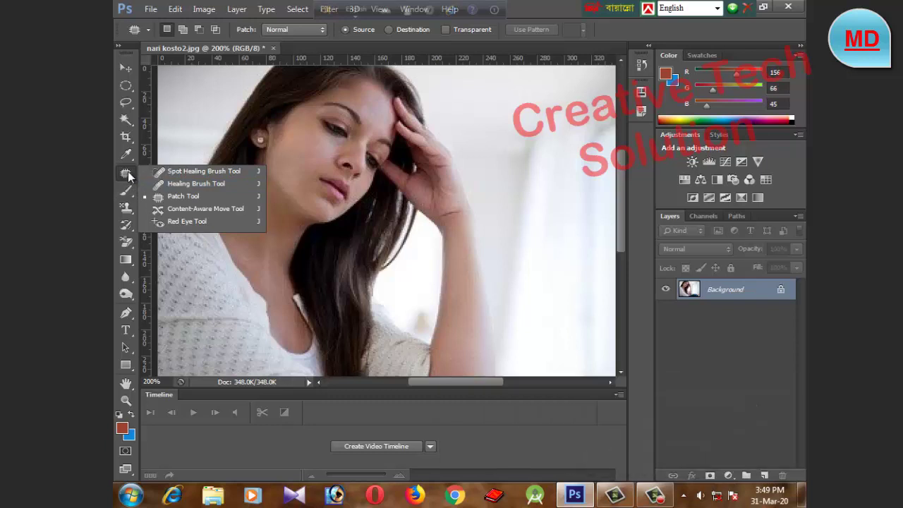
click(179, 197)
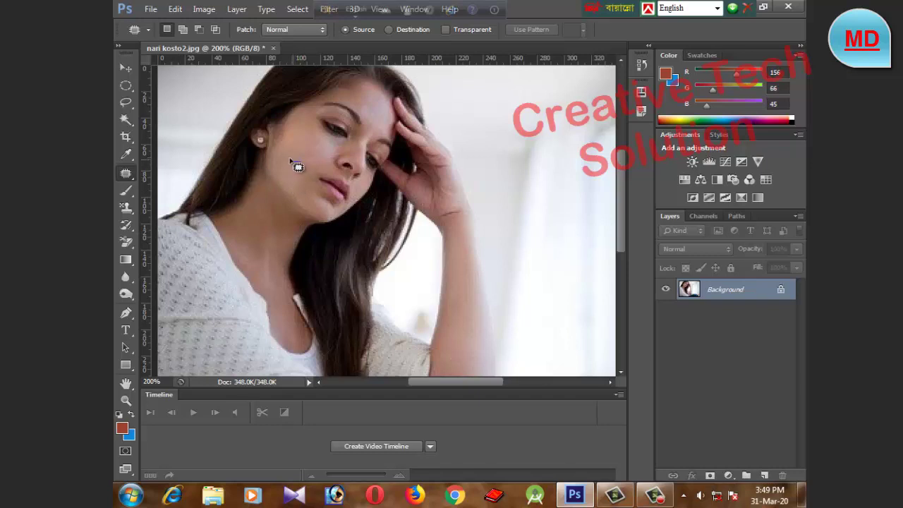
drag(290, 160, 298, 133)
mouse_move(313, 167)
mouse_down()
mouse_move(302, 162)
mouse_move(269, 196)
mouse_up()
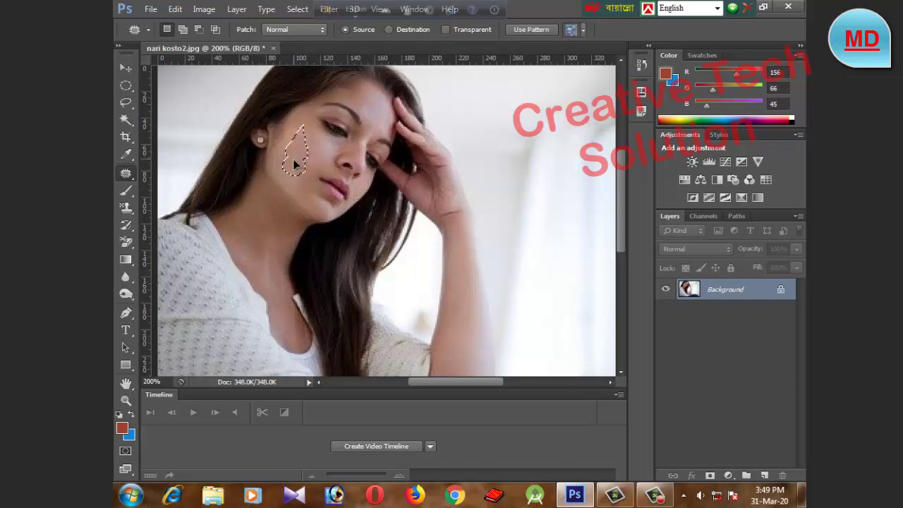
drag(295, 164, 295, 177)
Deselect, outline another cheek area and preview patching it with skin beside the nose
key(ctrl+d)
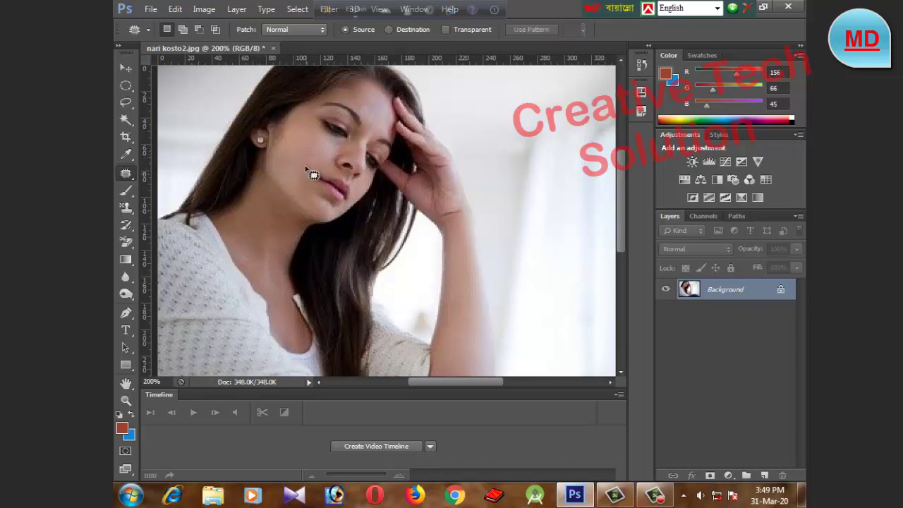
drag(299, 169, 350, 139)
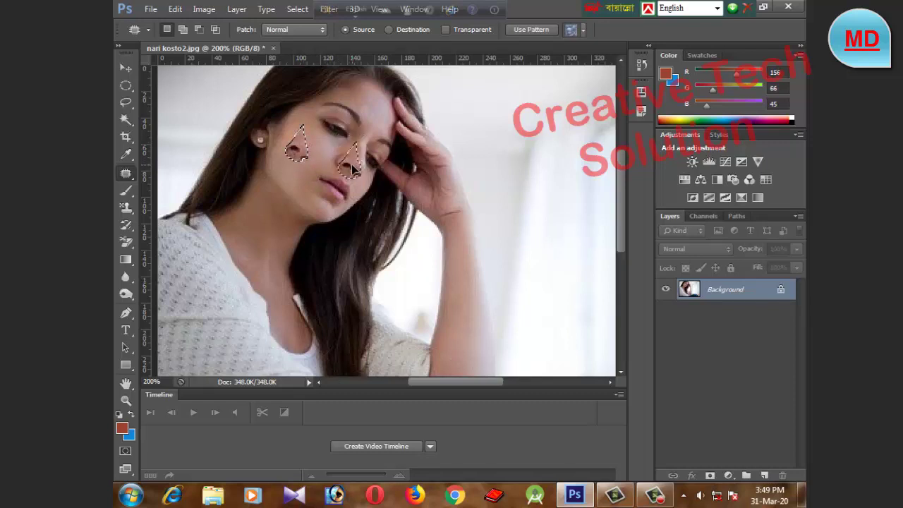
mouse_move(350, 139)
mouse_down()
mouse_move(354, 170)
mouse_move(328, 198)
mouse_move(284, 181)
mouse_move(260, 195)
mouse_move(249, 229)
mouse_up()
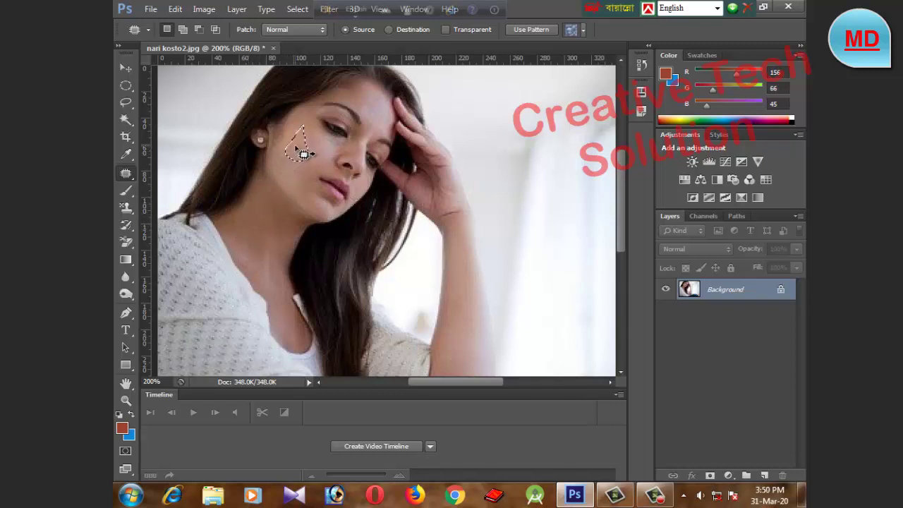
drag(304, 156, 373, 112)
mouse_move(298, 146)
mouse_down()
mouse_move(351, 215)
mouse_move(463, 289)
mouse_up()
right_click(303, 155)
key(Escape)
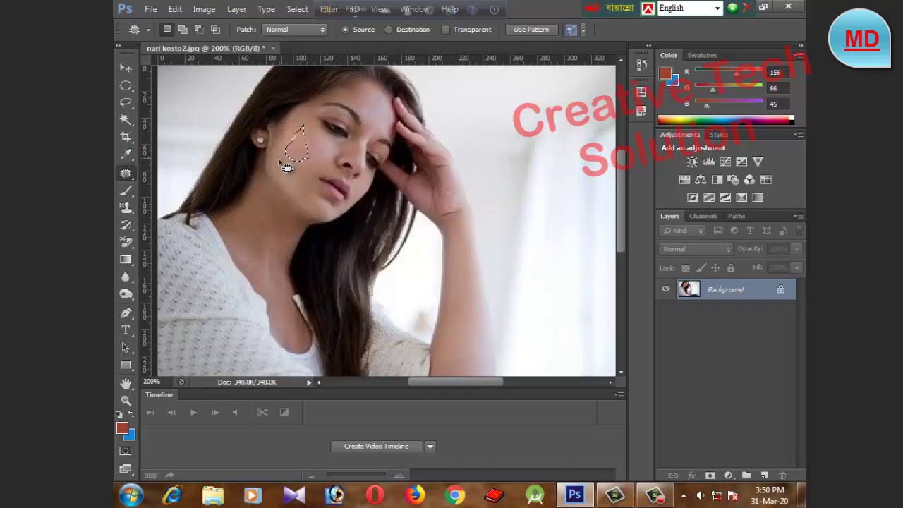
right_click(127, 176)
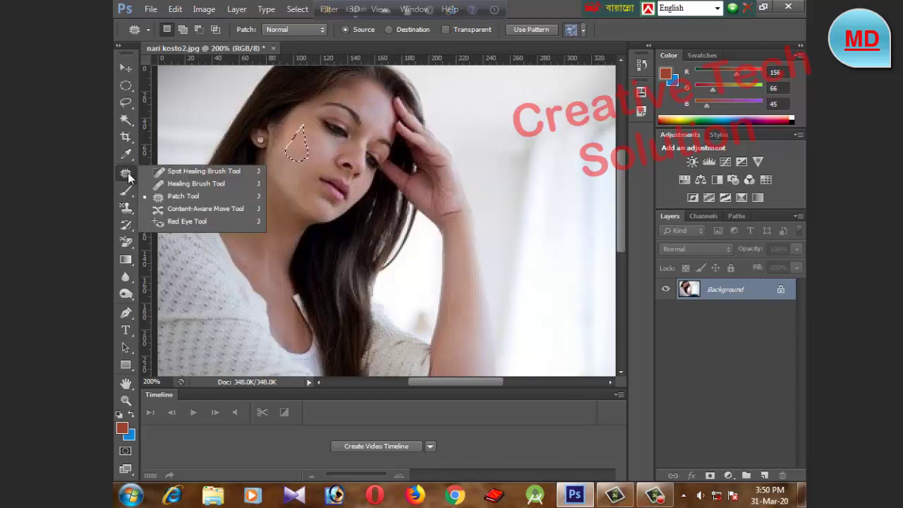
click(128, 177)
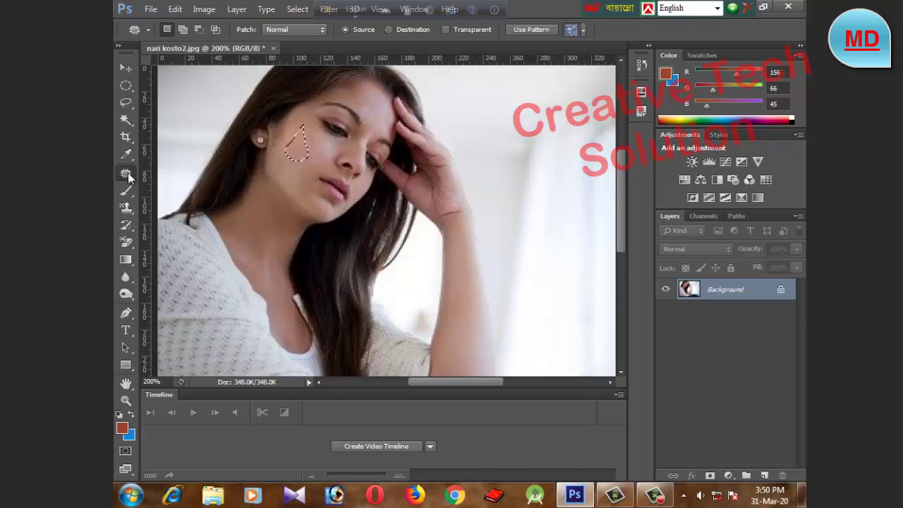